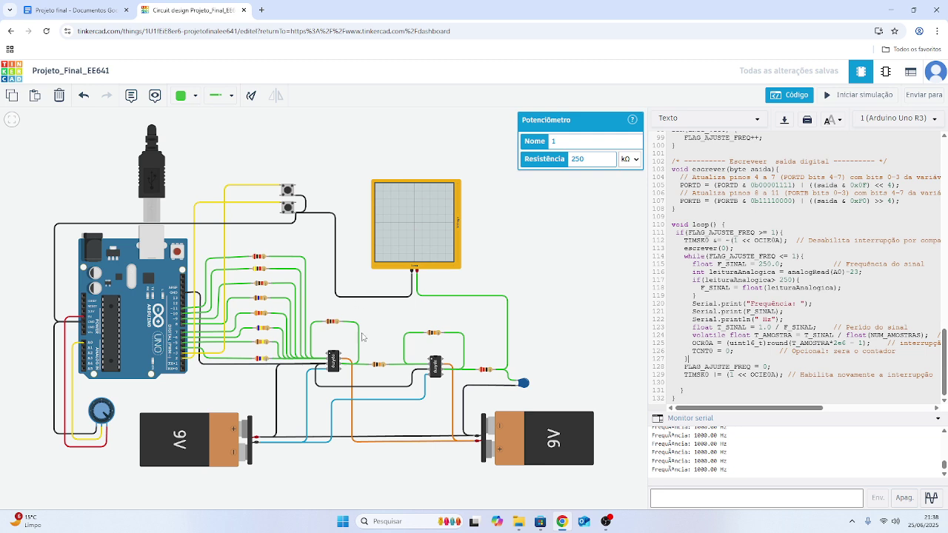
Inspect the properties of the first op-amp, the output resistor and the output capacitor.
left_click(331, 362)
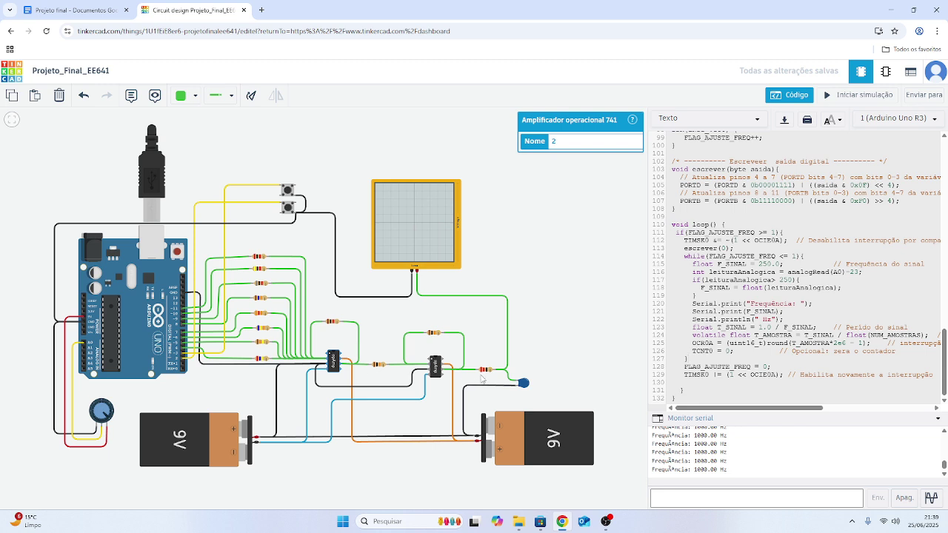
left_click(486, 374)
left_click(487, 371)
left_click(522, 383)
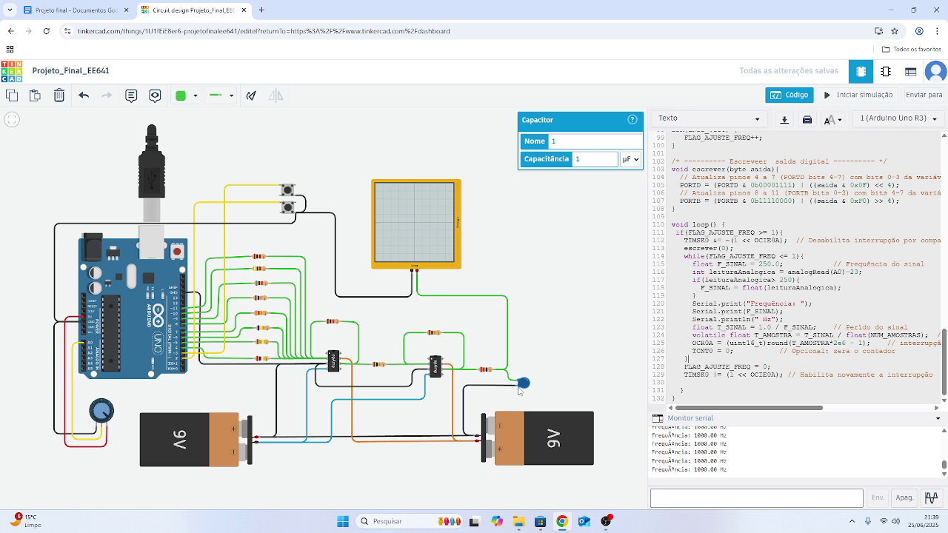
left_click(487, 370)
left_click(524, 381)
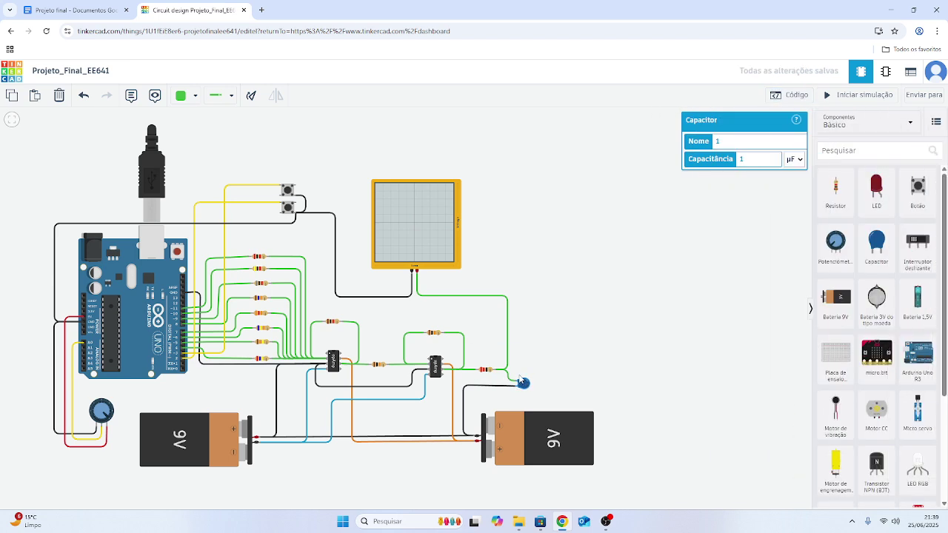
Inspect the oscilloscope and potentiometer properties and bring the Arduino code back into view.
left_click(789, 95)
left_click(428, 257)
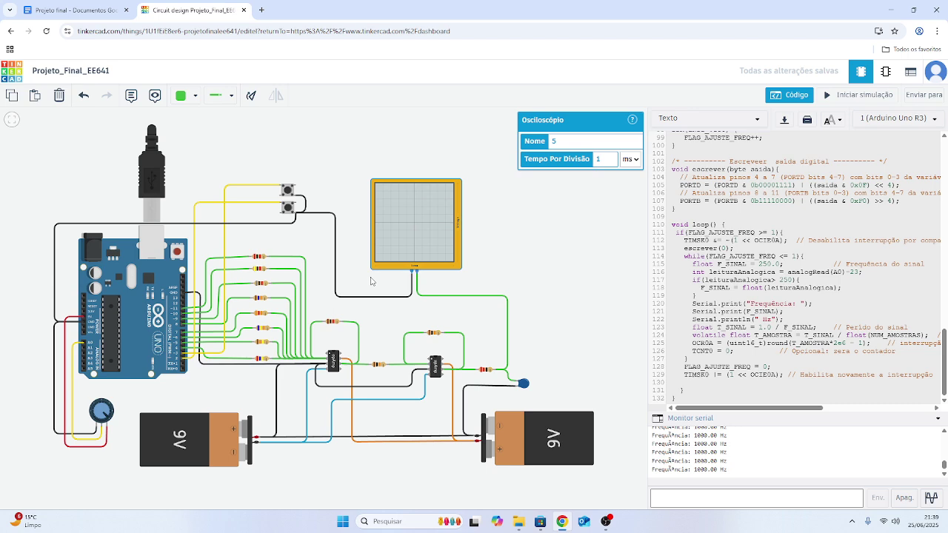
left_click(294, 215)
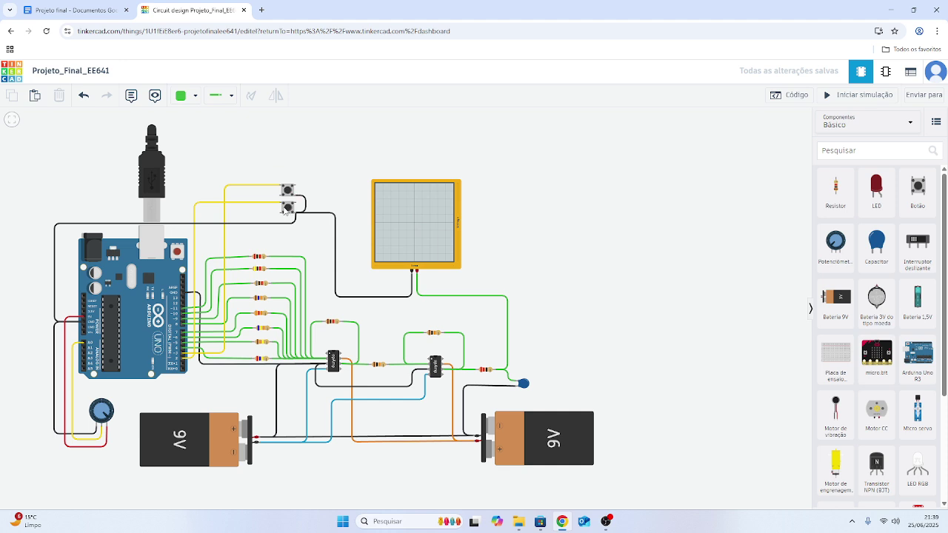
left_click(791, 95)
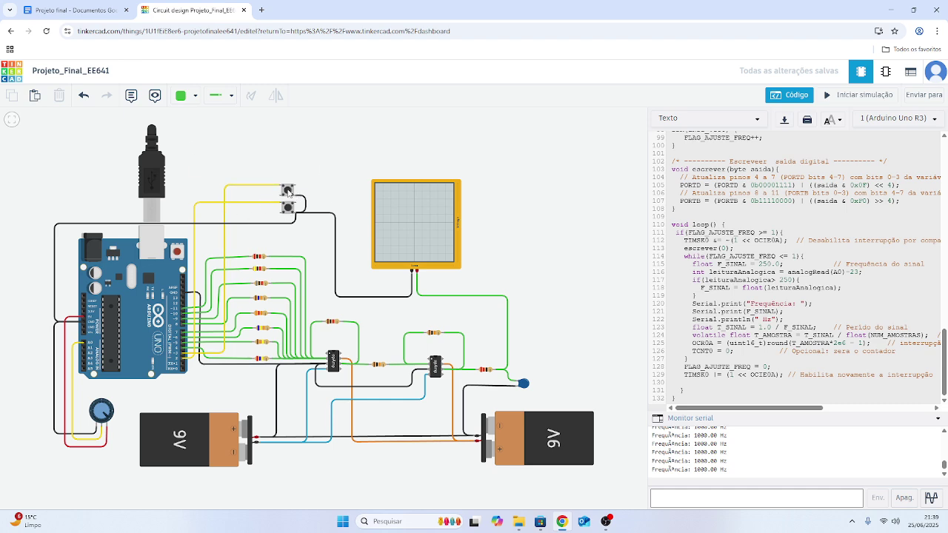
left_click(109, 414)
left_click_drag(108, 414, 107, 421)
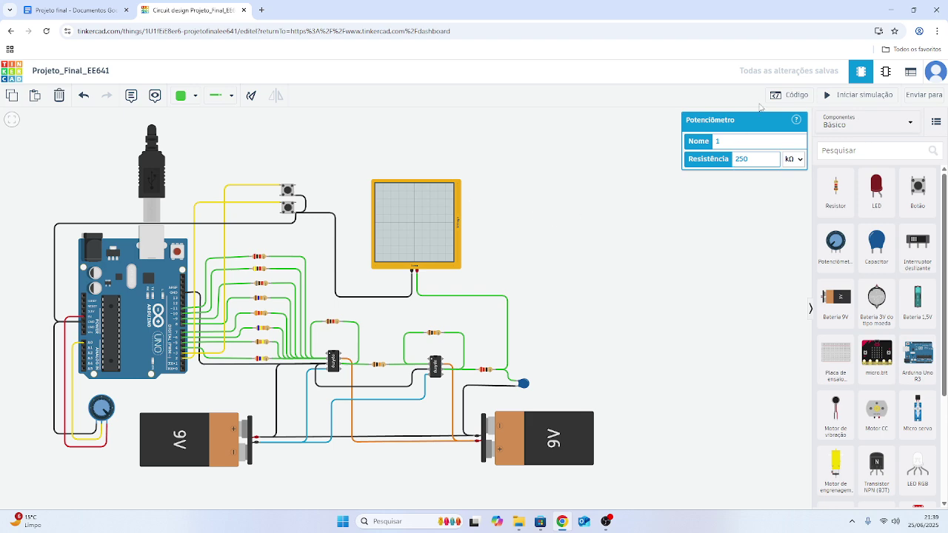
left_click(787, 96)
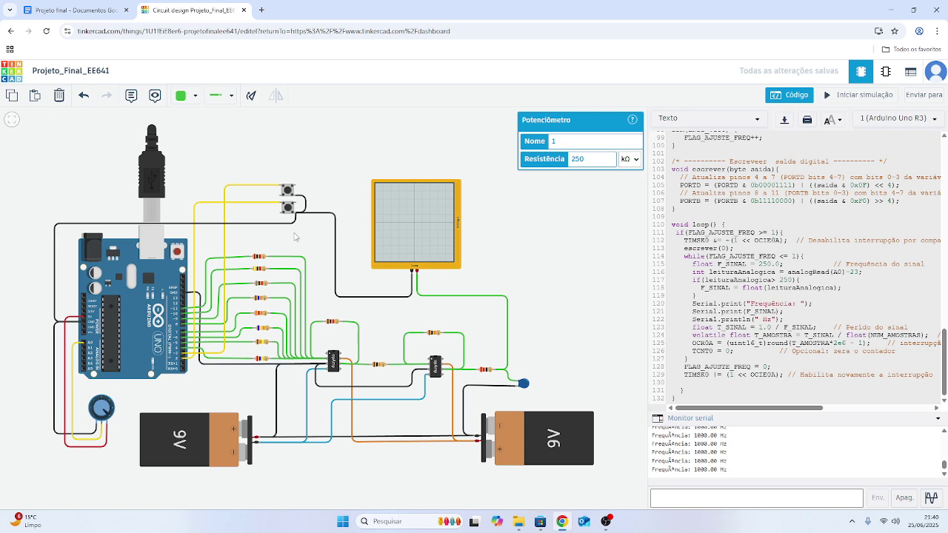
Check the output capacitor's value and set the output filter resistor's resistance to 159 Ω.
left_click(485, 370)
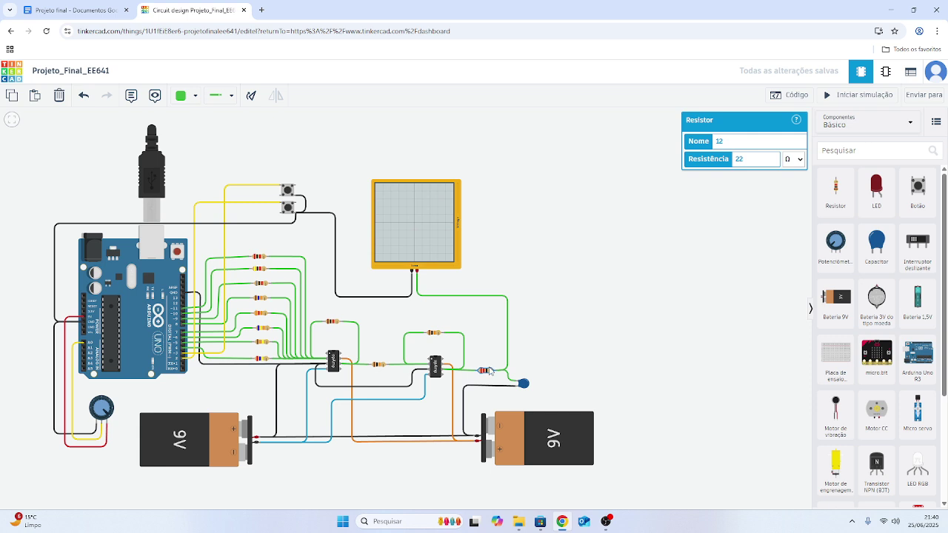
left_click(523, 384)
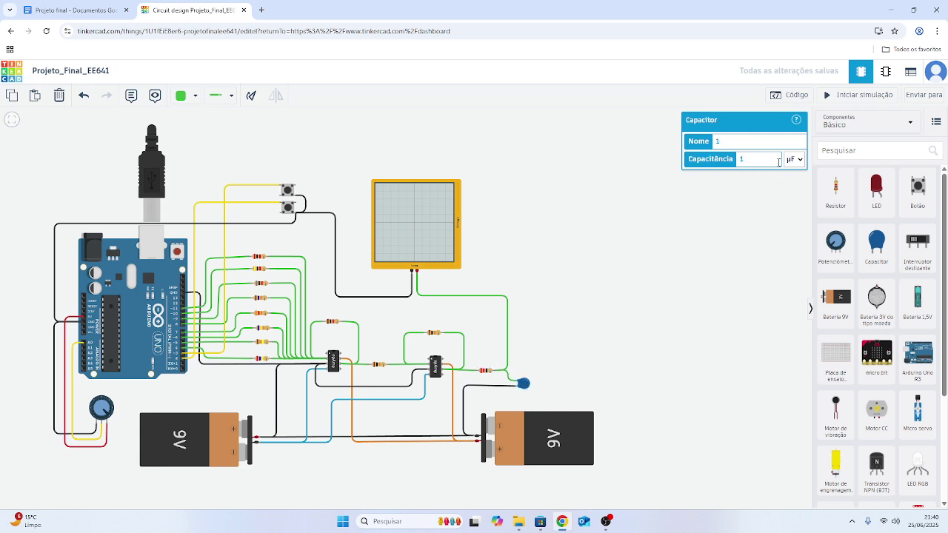
left_click(485, 370)
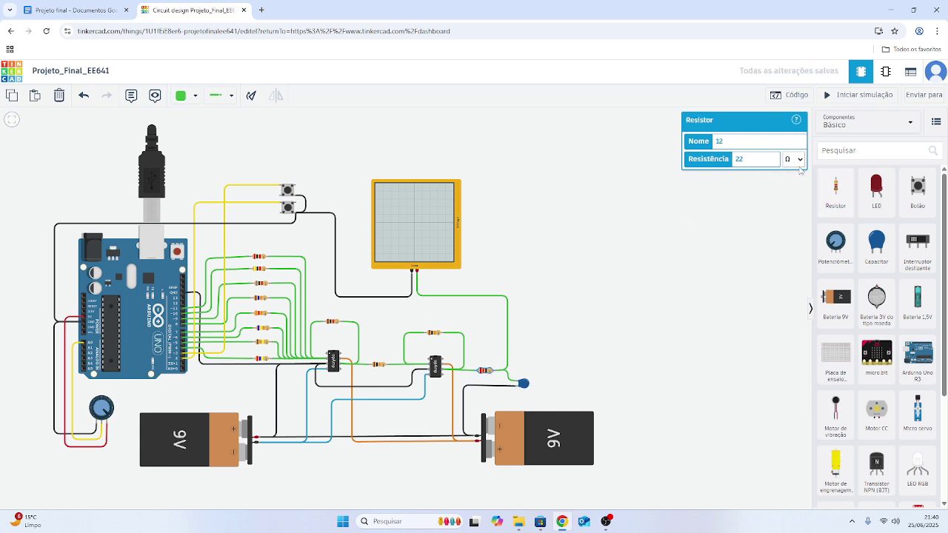
double_click(763, 159)
type("159")
left_click(584, 328)
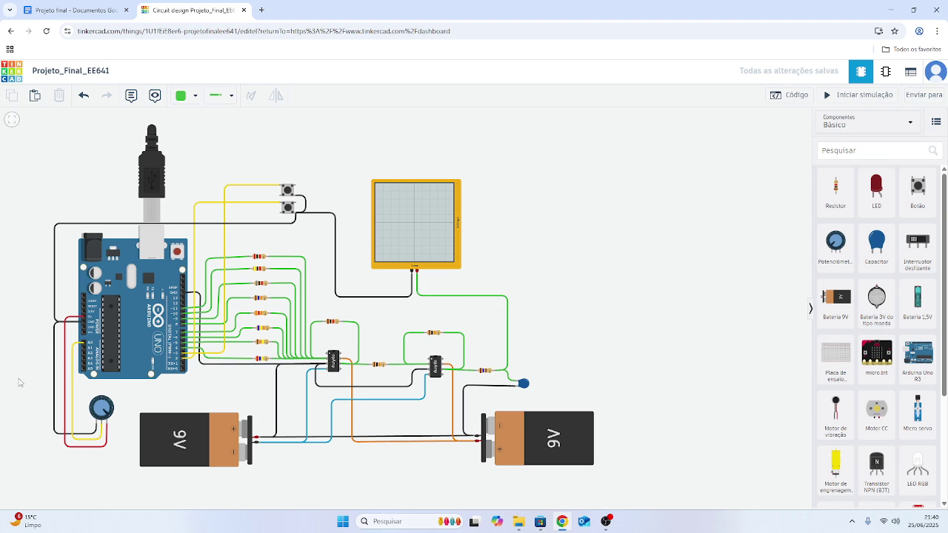
Show the Arduino code, start the simulation, and inspect the oscilloscope's time per division and the capacitor's settings.
left_click(146, 339)
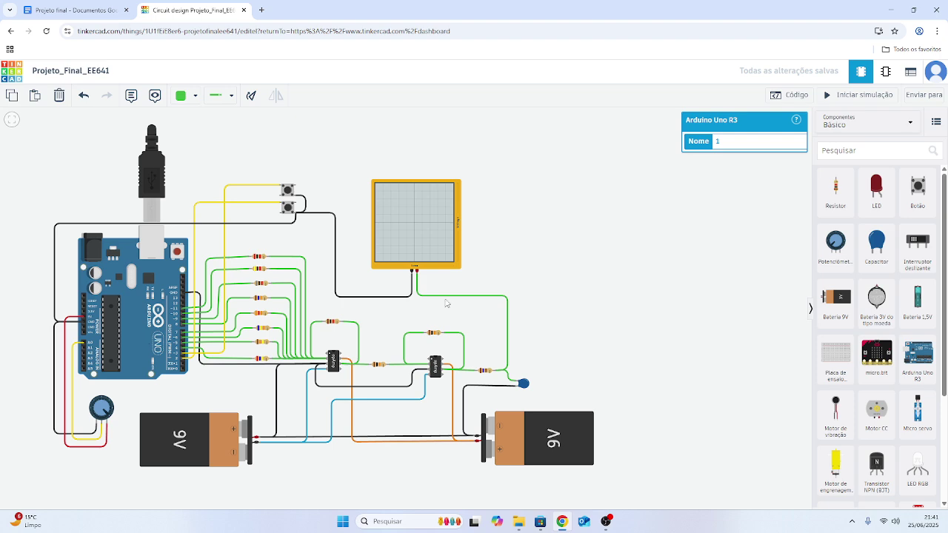
left_click(791, 95)
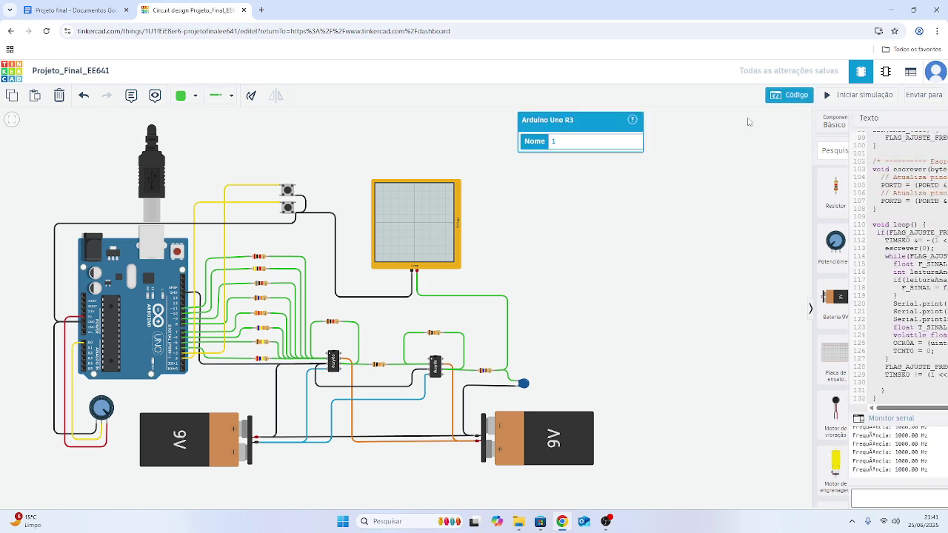
left_click(840, 96)
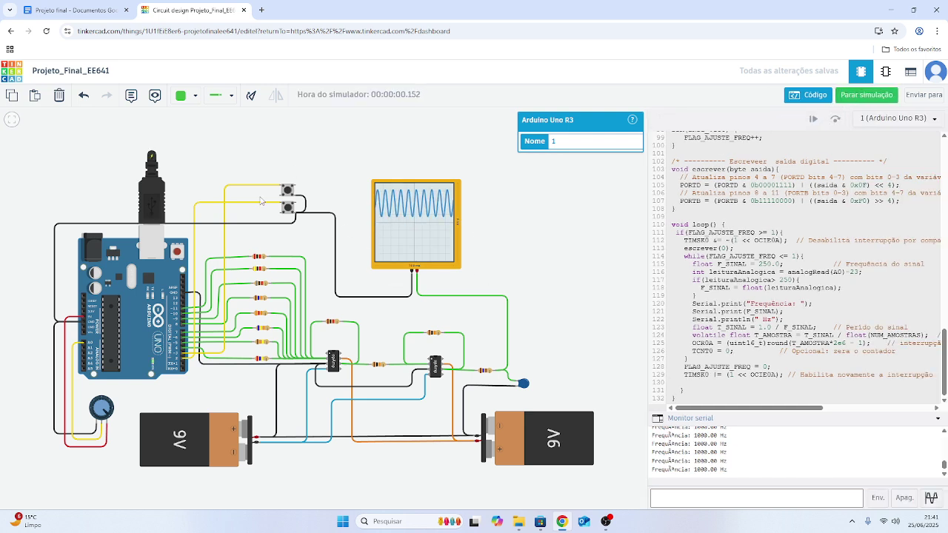
left_click(428, 254)
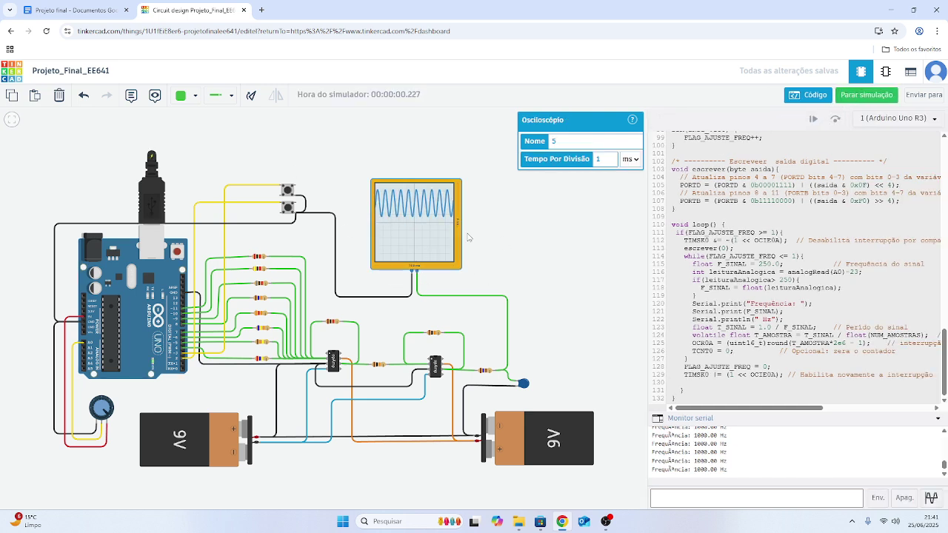
double_click(603, 159)
left_click(526, 383)
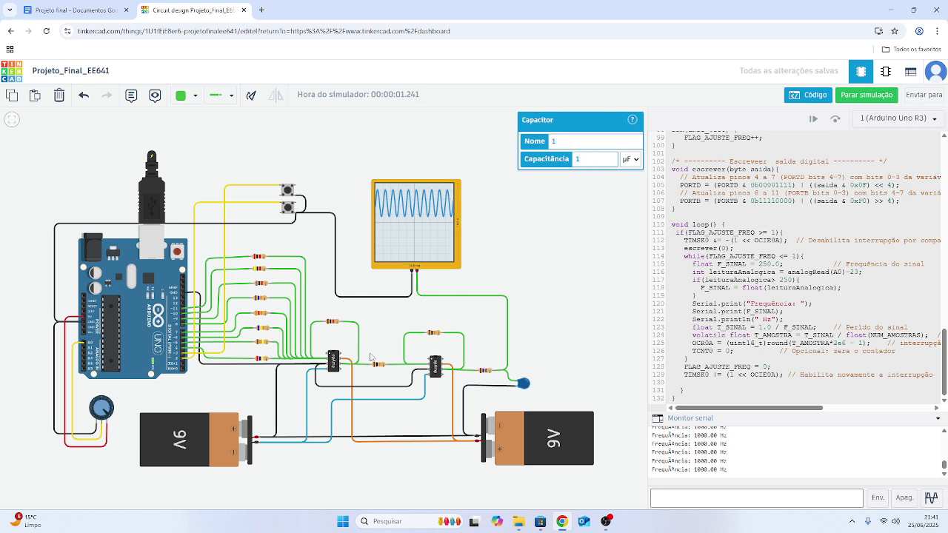
Enter frequency adjustment with the circuit's upper pushbutton, set the signal to 509 Hz with the potentiometer, and resume the output.
left_click(287, 191)
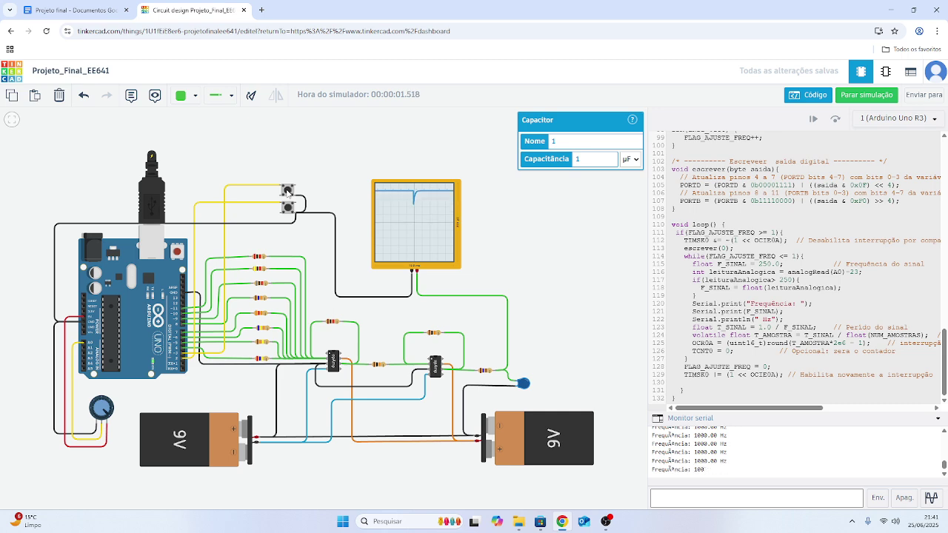
left_click_drag(105, 405, 100, 404)
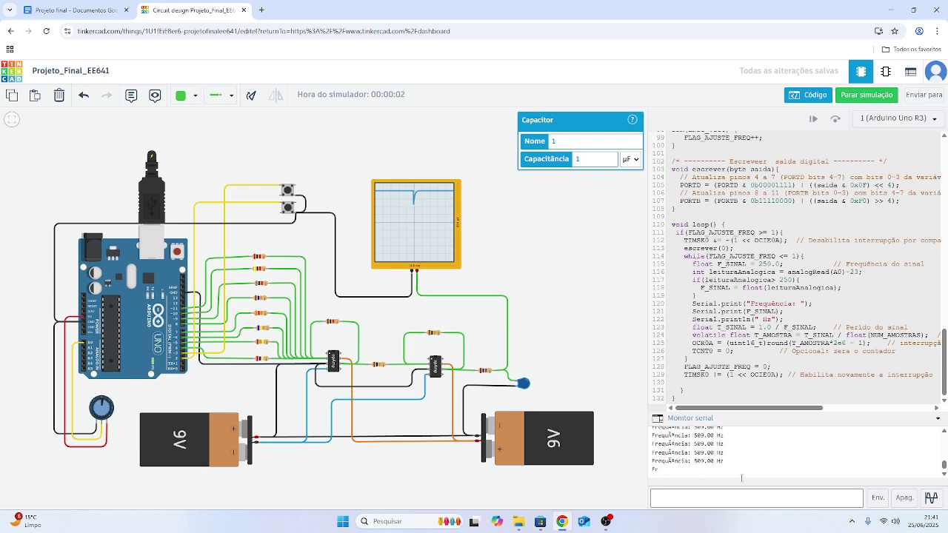
left_click(288, 192)
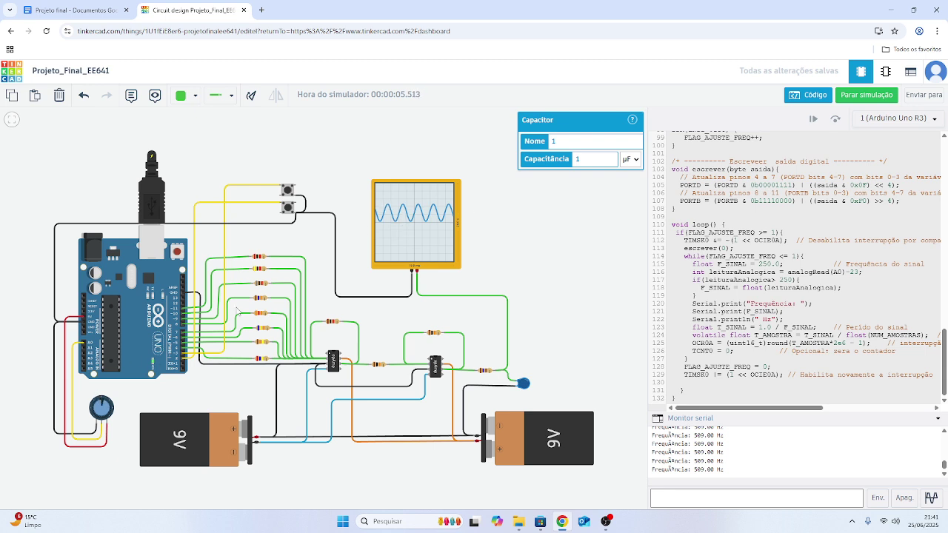
Lower the signal frequency to 250 Hz with the potentiometer and stop the simulation.
left_click_drag(109, 405, 98, 429)
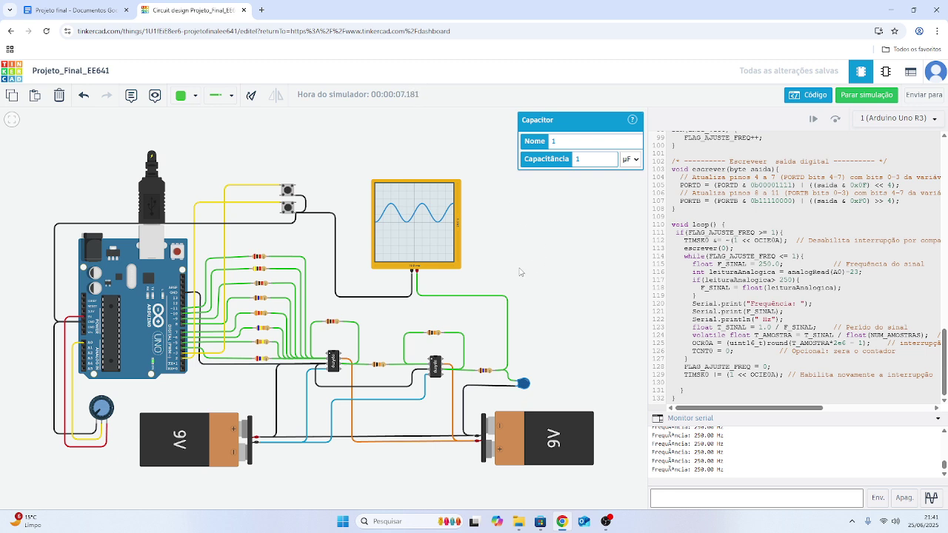
left_click(873, 97)
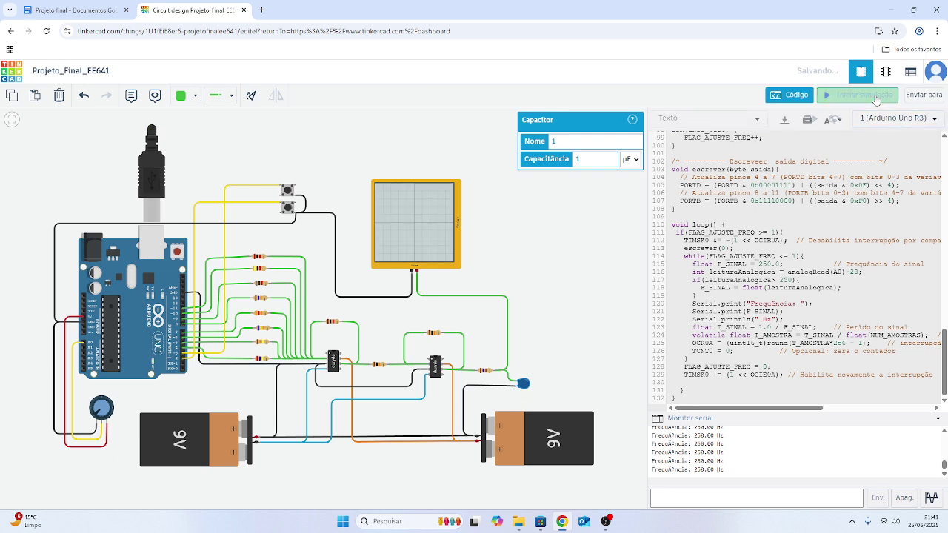
Rerun the simulation at 250 Hz, switch the output from the triangular to the square wave, and stop it.
left_click(836, 101)
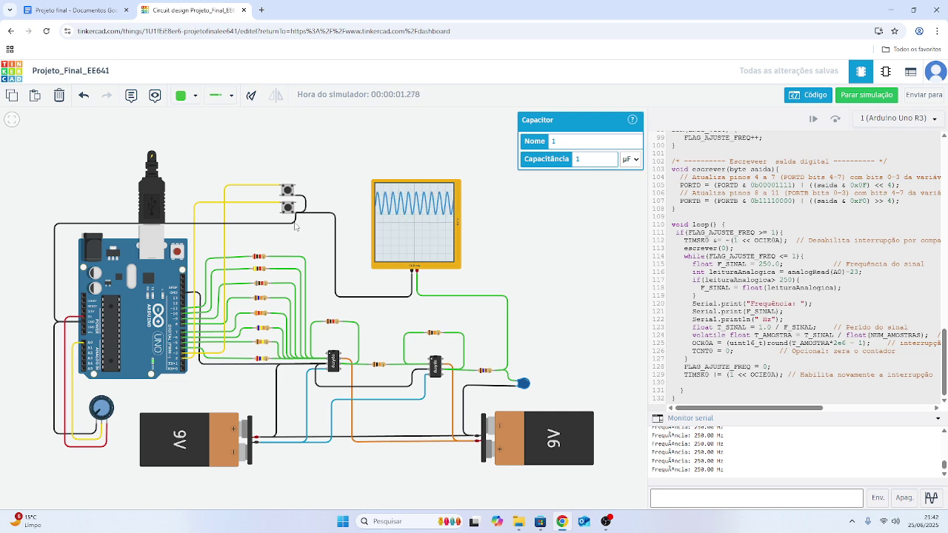
mouse_move(96, 415)
left_mouse_down()
mouse_move(102, 403)
mouse_move(87, 423)
left_mouse_up()
left_click(286, 192)
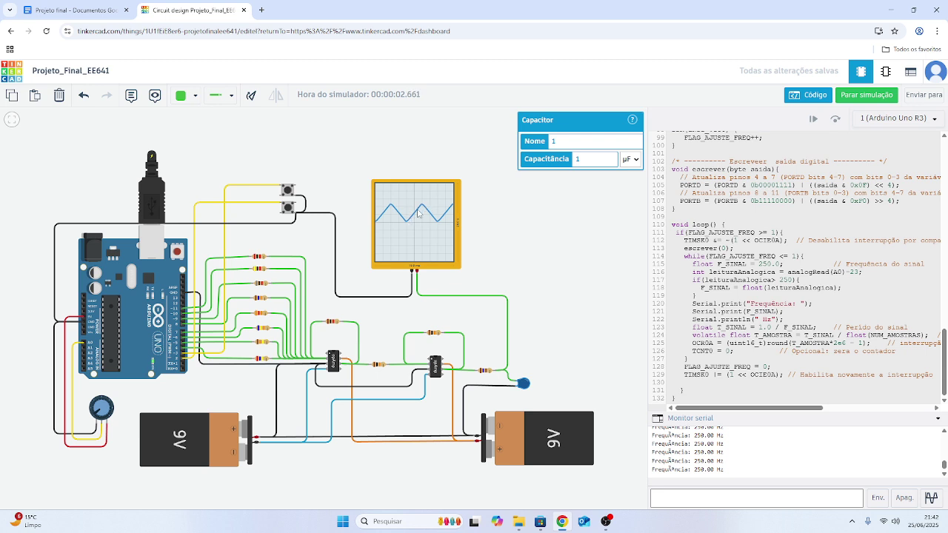
left_click(288, 208)
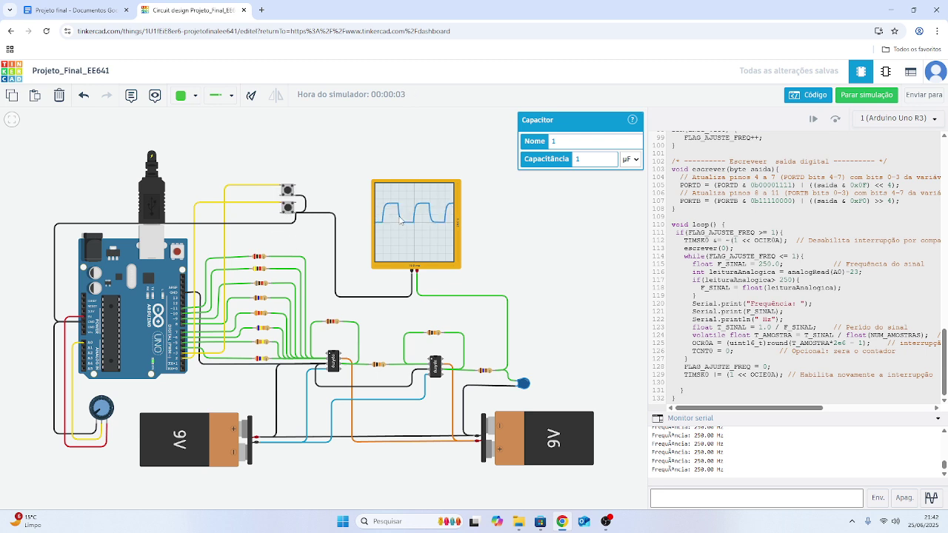
left_click(864, 98)
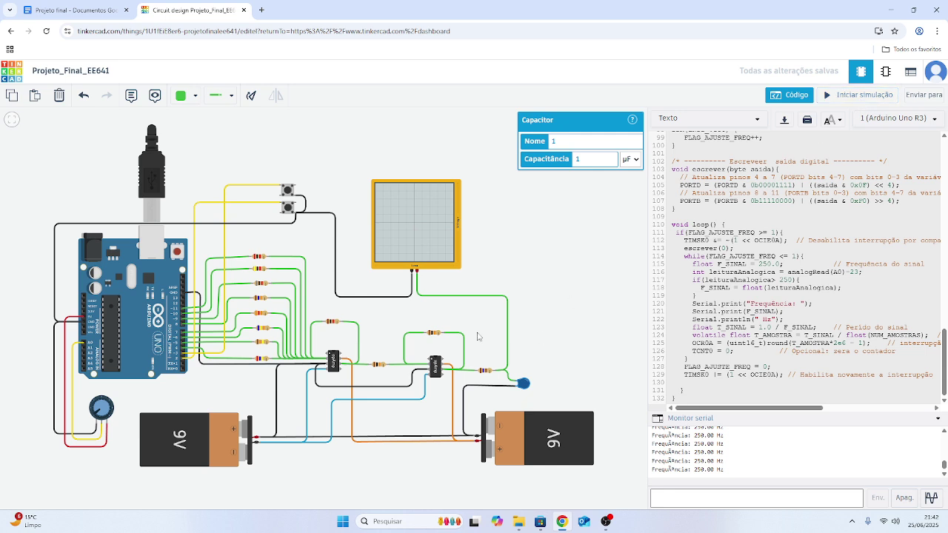
Set the output filter resistor's resistance to 22 Ω.
left_click(486, 371)
left_click_drag(584, 159, 570, 160)
type("22")
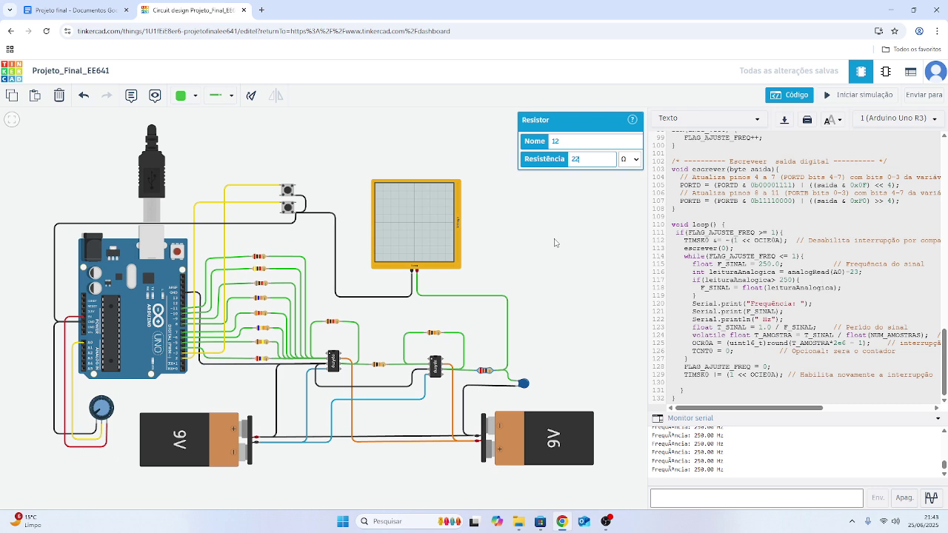
Start the simulation, switch the output to a square wave, and apply the 250 Hz frequency with the upper pushbutton.
left_click(837, 98)
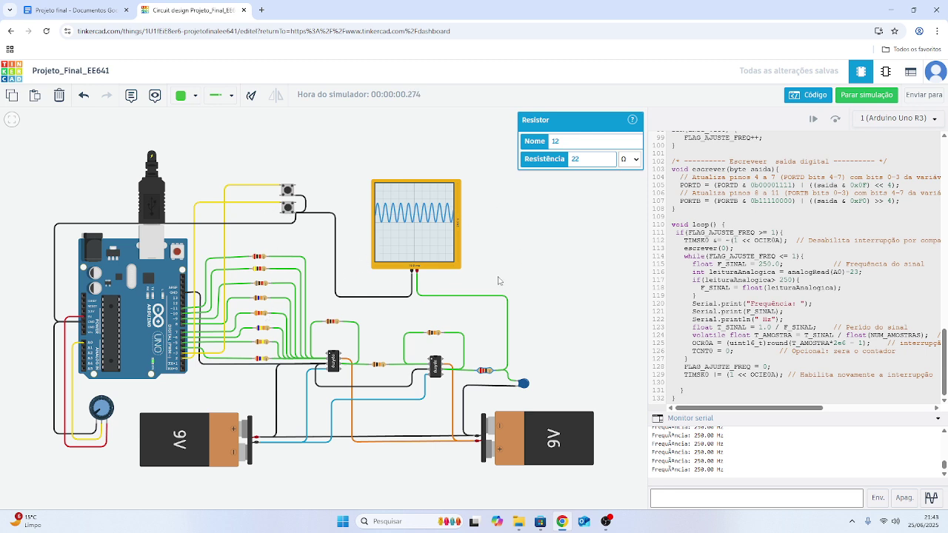
left_click(288, 210)
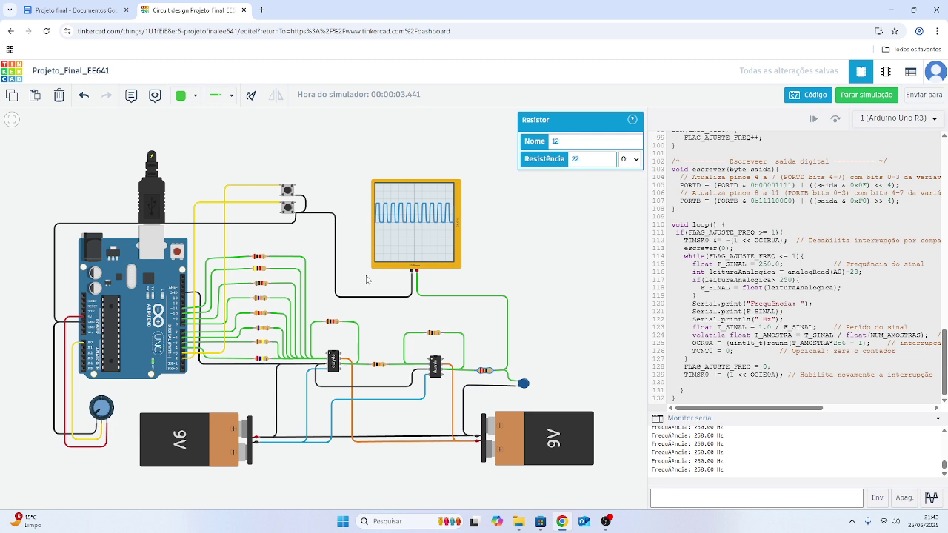
left_click(289, 190)
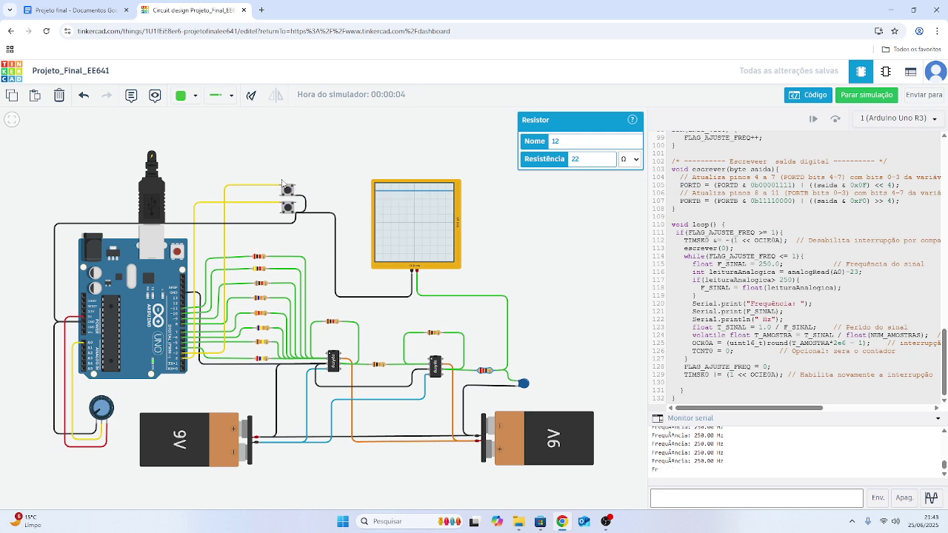
left_click_drag(289, 191, 289, 191)
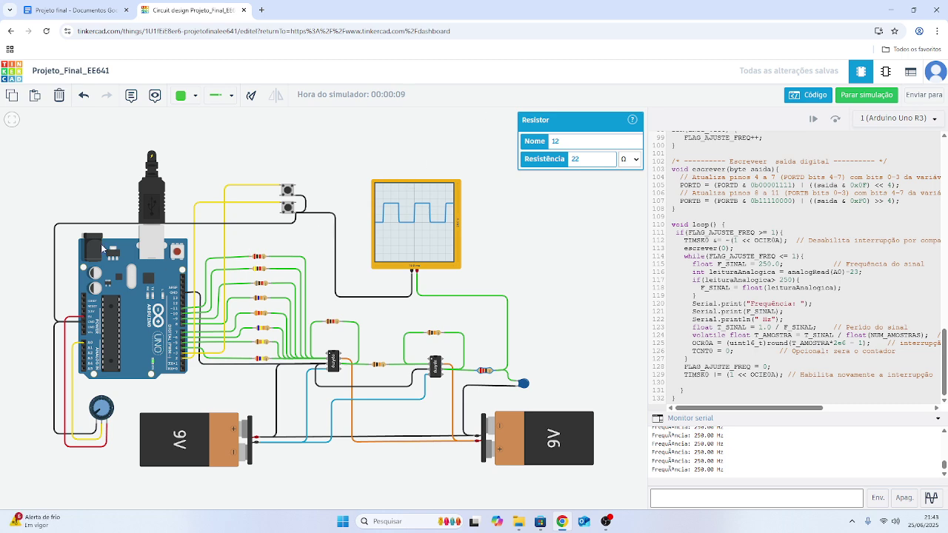
Switch the output to the triangular wave and set its frequency to about 468 Hz with the potentiometer.
left_click(289, 210)
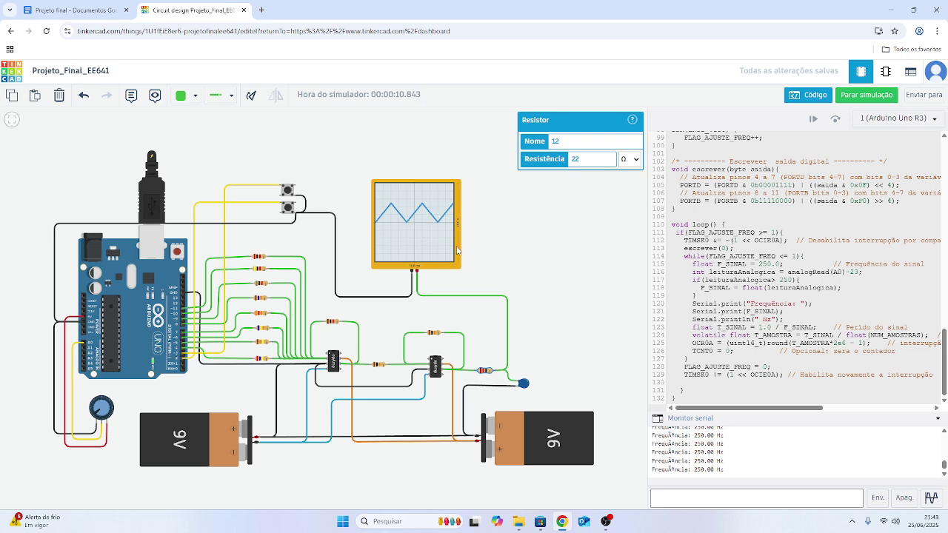
left_click(288, 192)
left_click_drag(101, 405, 97, 400)
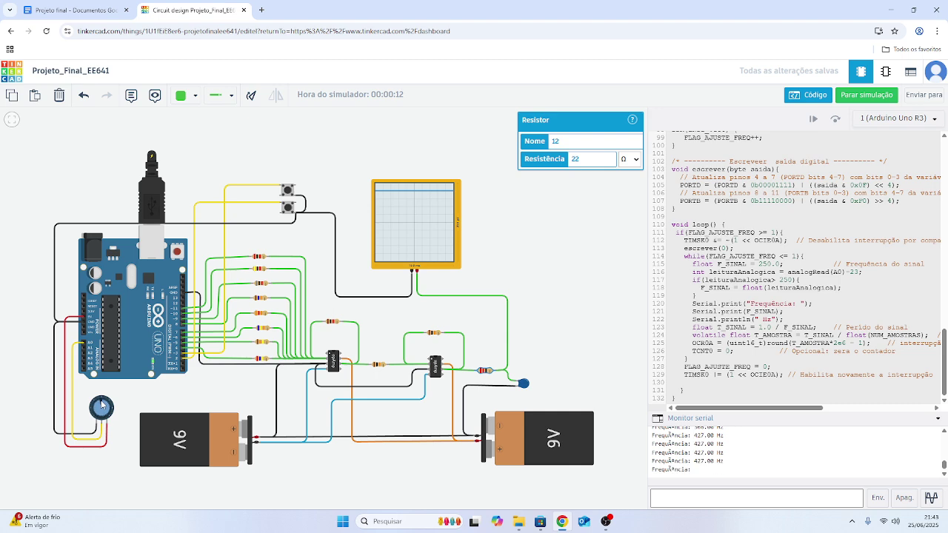
left_click(287, 192)
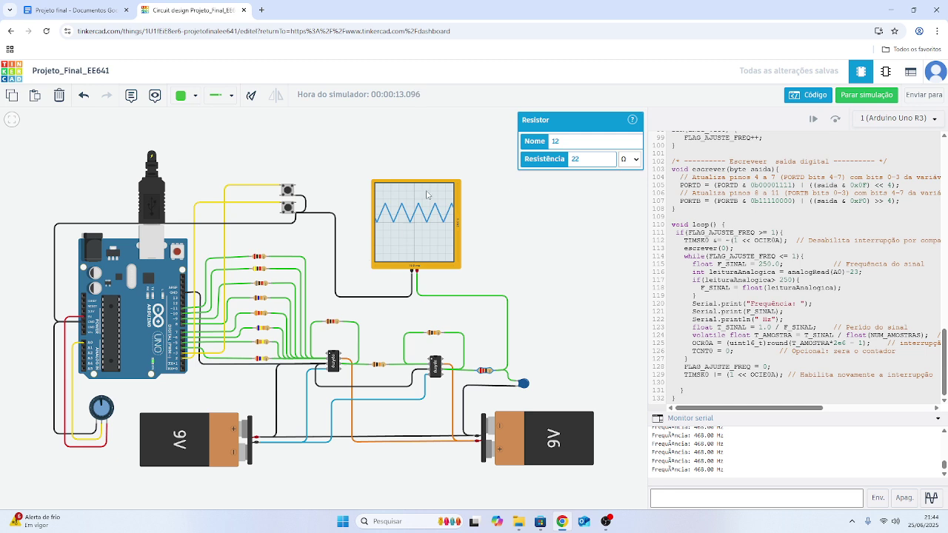
Raise the triangular wave's frequency to 1000 Hz with the potentiometer and resume the output.
left_click(286, 196)
left_click_drag(104, 406, 111, 422)
left_click(288, 192)
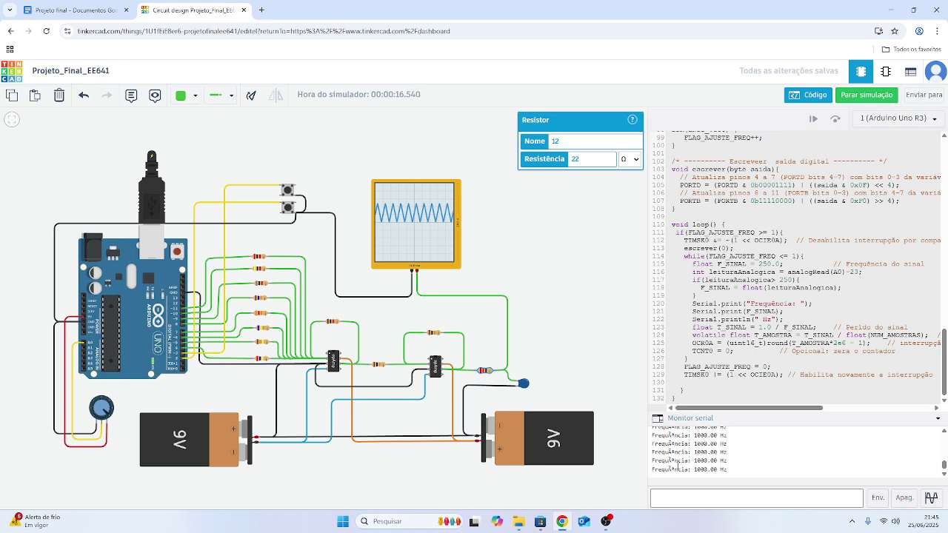
Stop the simulation and switch to the Vídeos folder in File Explorer.
left_click(848, 98)
left_click(519, 521)
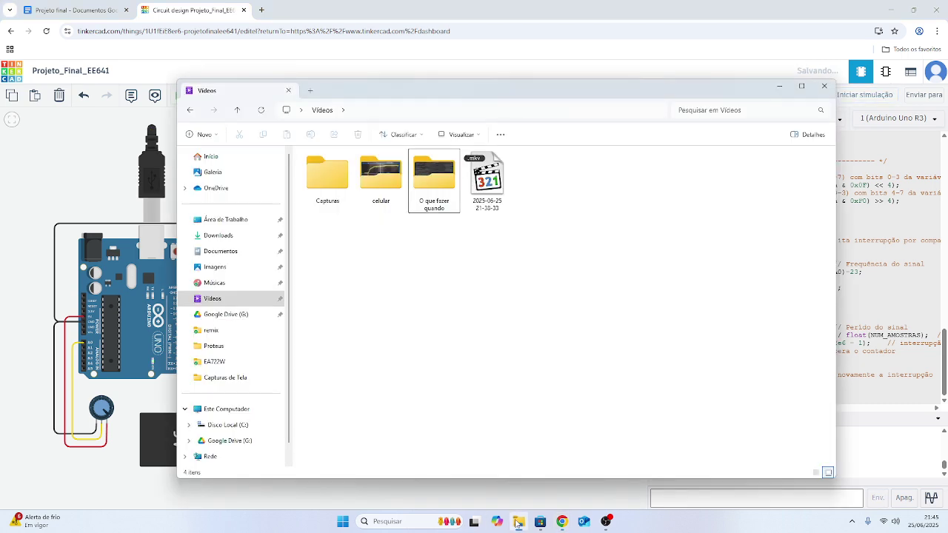